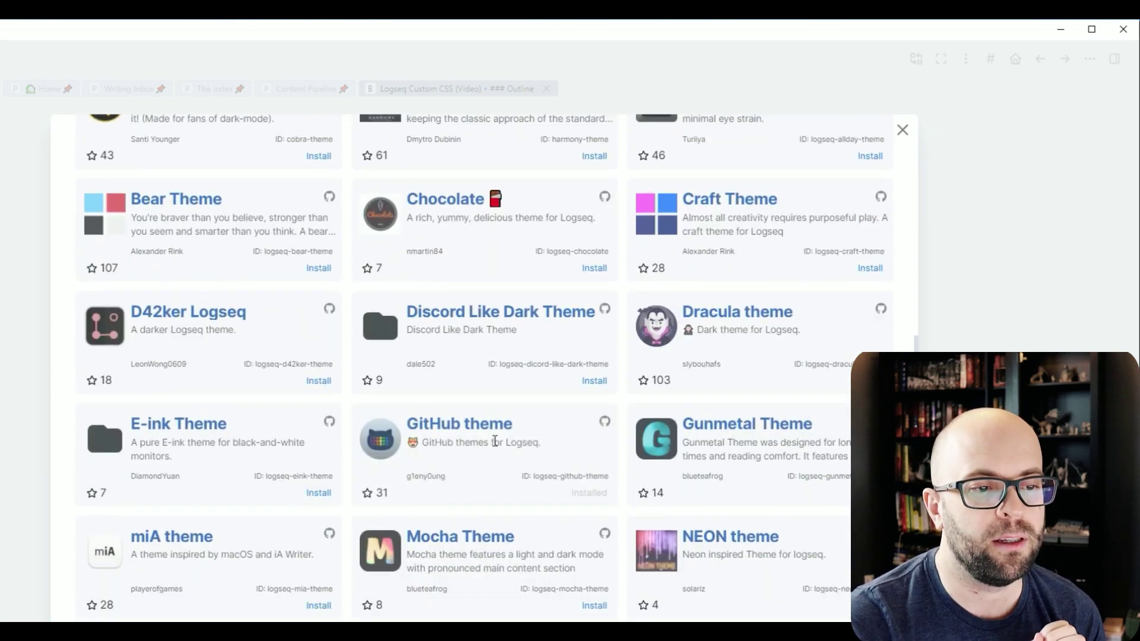
Close the theme marketplace, then review the list of installed themes, including GitHub Light Default
{"action": "left_click", "coordinate": [903, 131]}
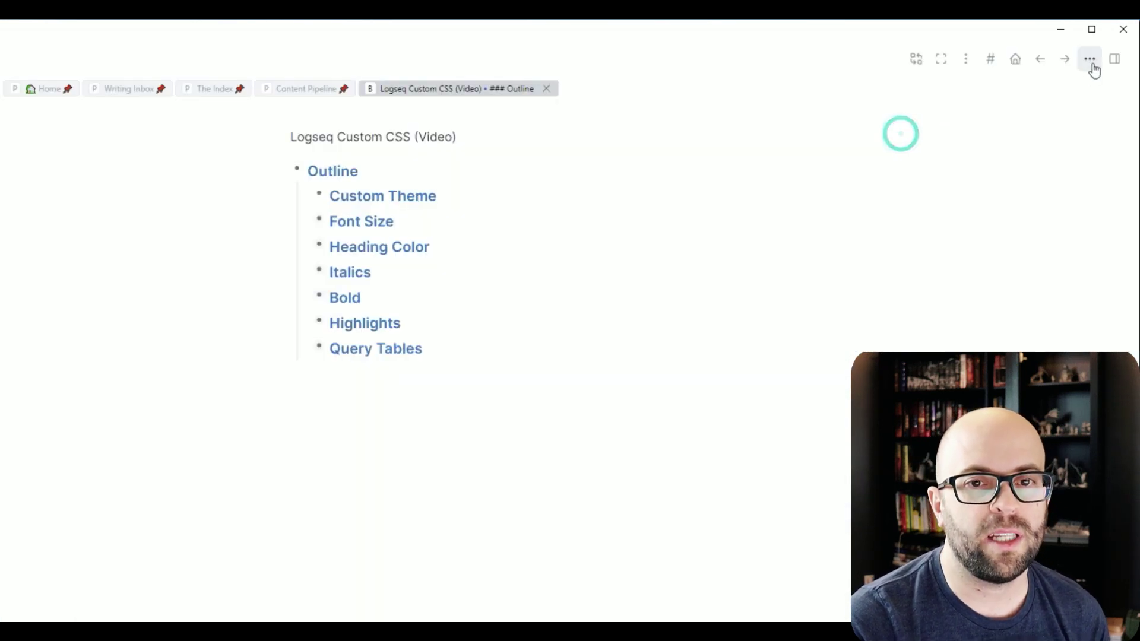
{"action": "left_click", "coordinate": [1091, 60]}
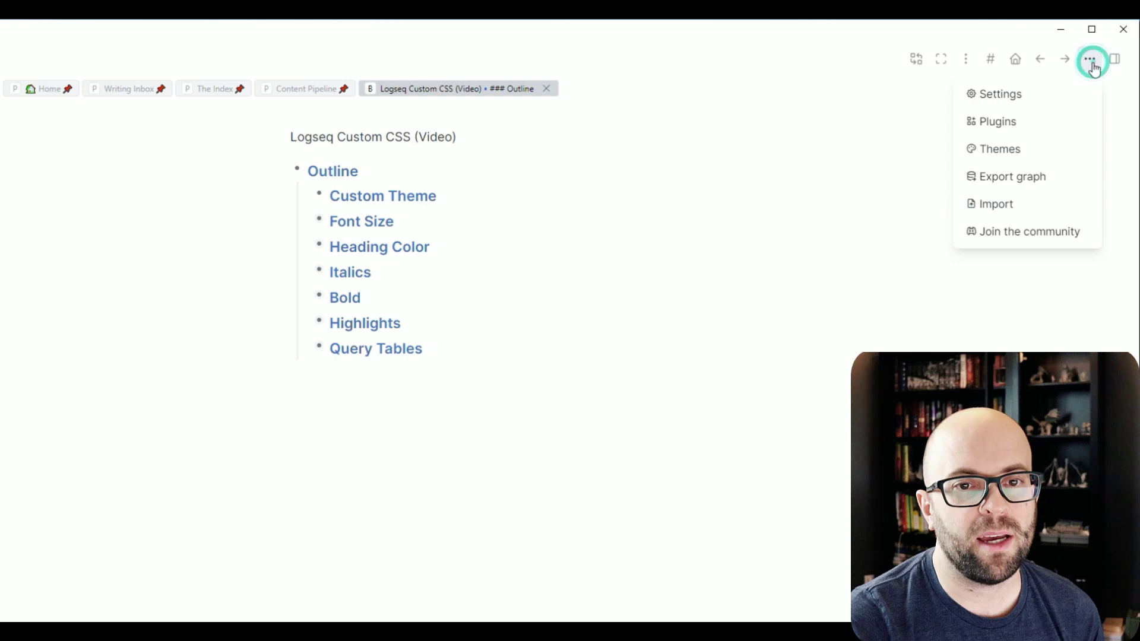
{"action": "left_click", "coordinate": [1022, 149]}
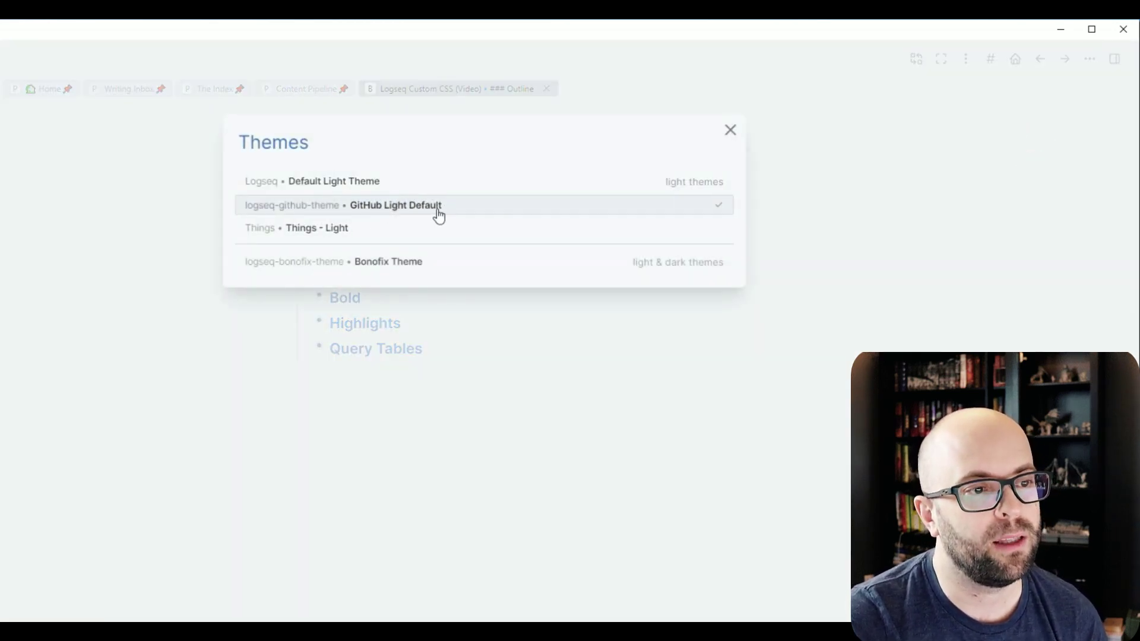
{"action": "key", "text": "Escape"}
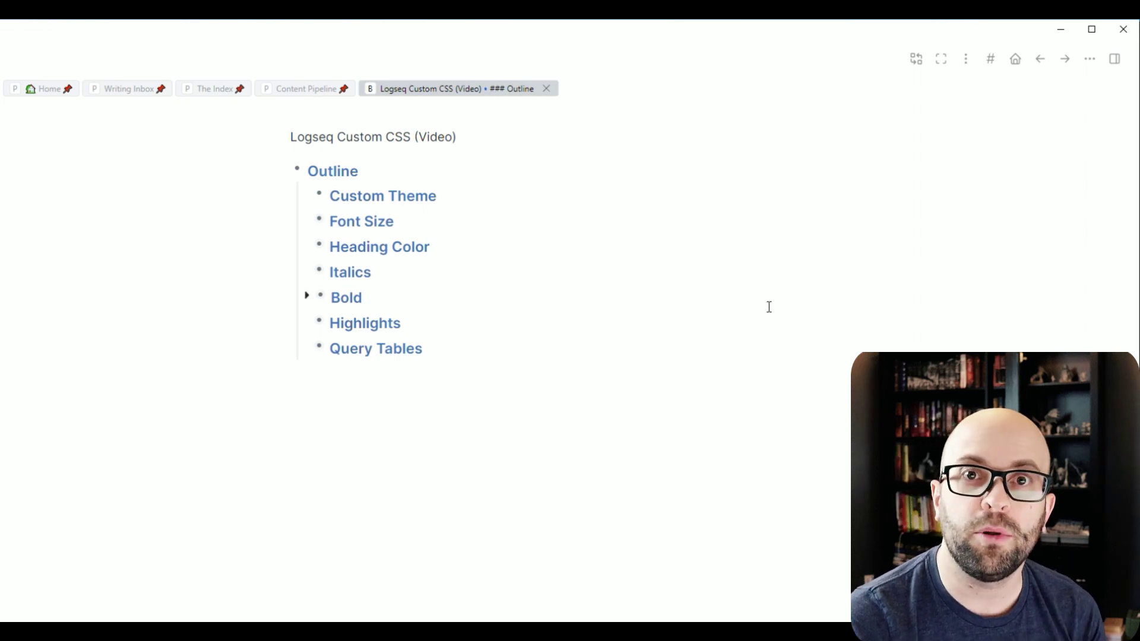
Open the custom.css file from the settings and look through its style rules
{"action": "left_click", "coordinate": [1092, 62]}
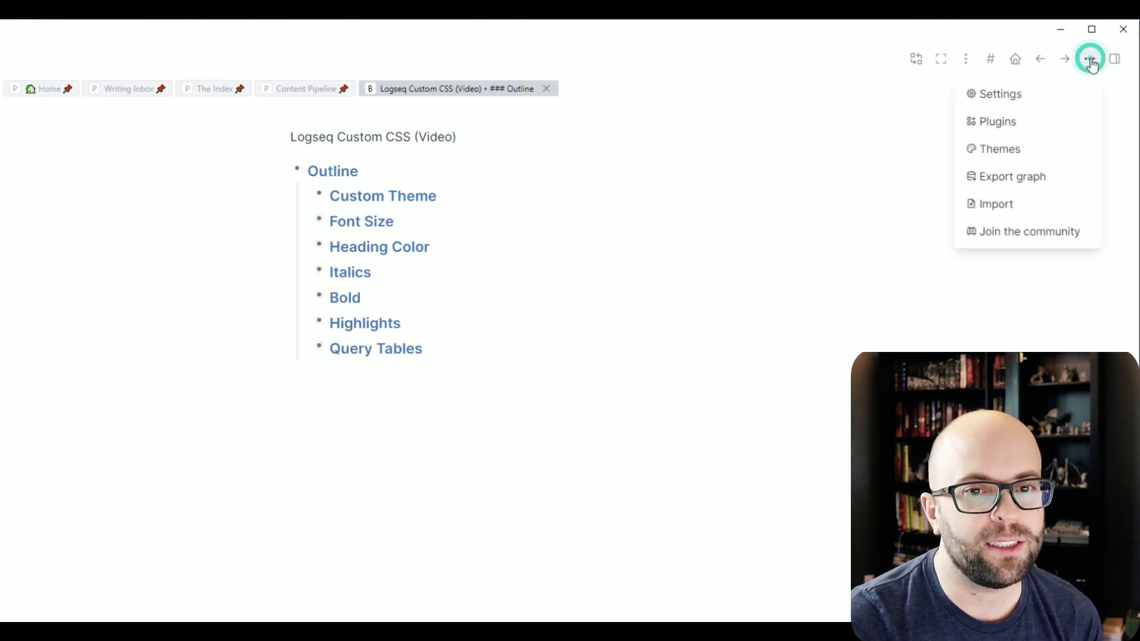
{"action": "left_click", "coordinate": [1031, 93]}
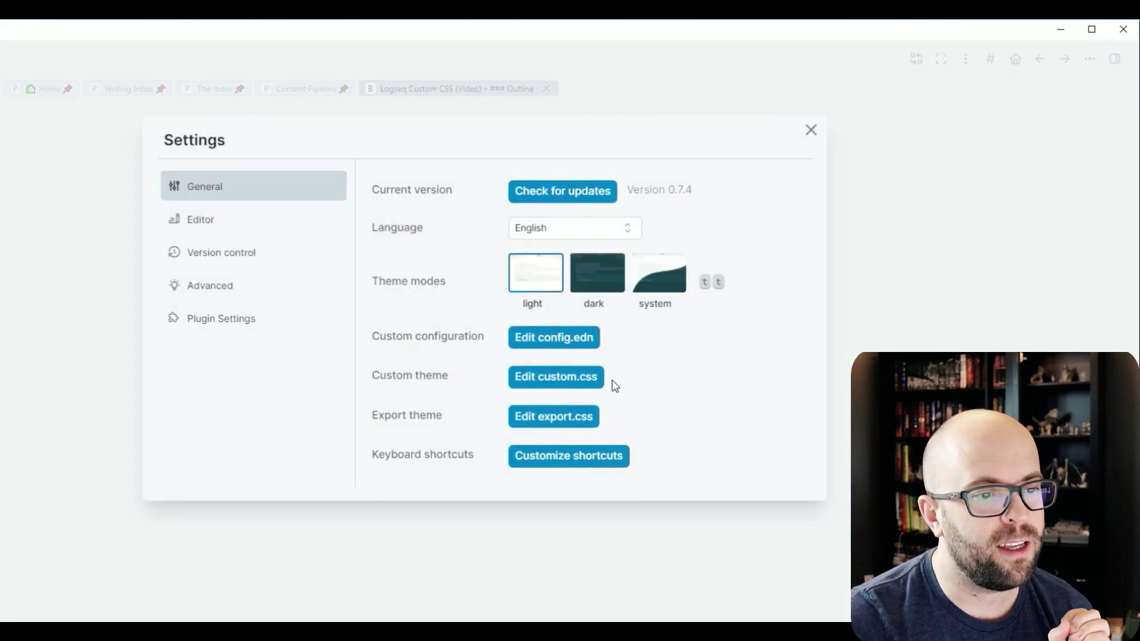
{"action": "left_click", "coordinate": [593, 381]}
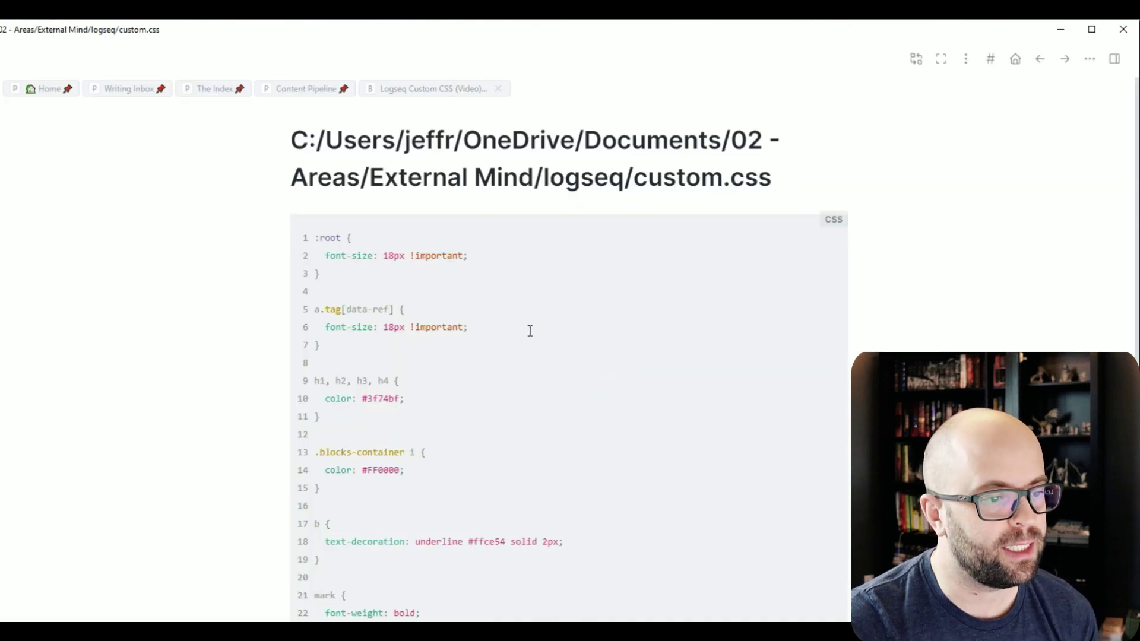
{"action": "scroll", "coordinate": [530, 331], "scroll_direction": "down", "scroll_amount": 8}
{"action": "scroll", "coordinate": [530, 331], "scroll_direction": "up", "scroll_amount": 3}
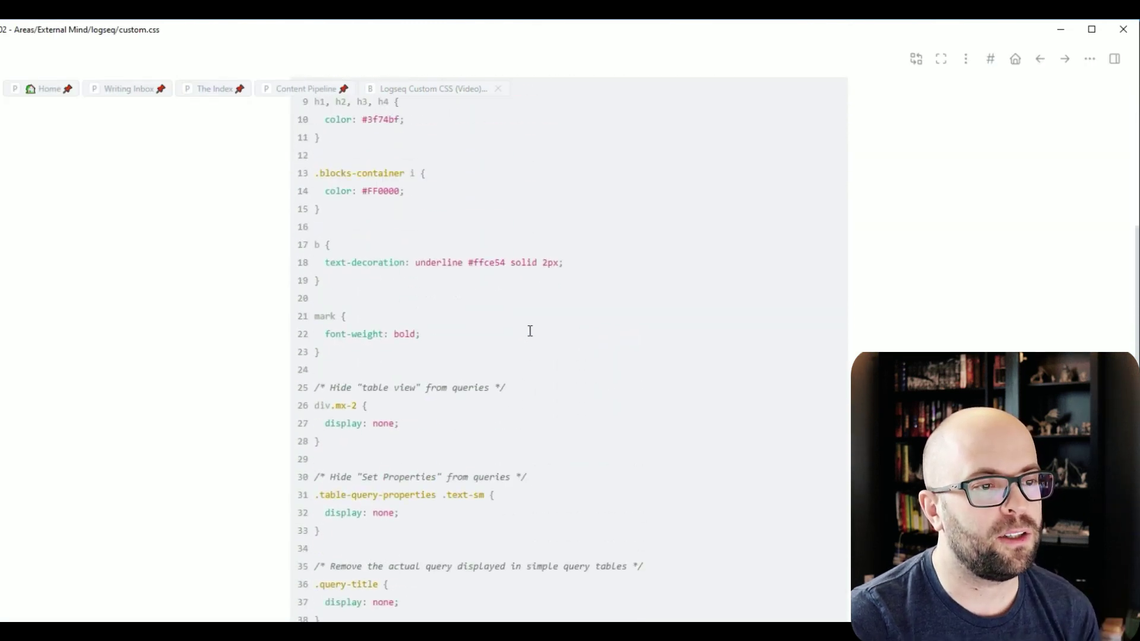
{"action": "scroll", "coordinate": [530, 331], "scroll_direction": "up", "scroll_amount": 4}
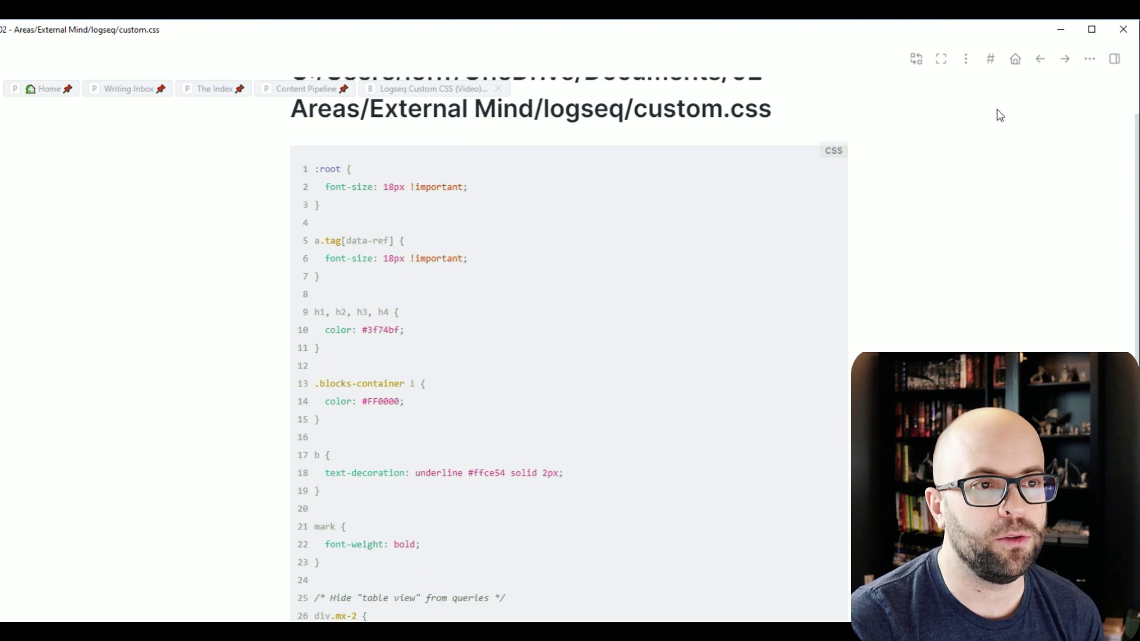
Return to the Logseq Custom CSS (Video) outline and examine the CSS snippets under Font Size and Heading Color, collapsing each one
{"action": "mouse_move", "coordinate": [431, 92]}
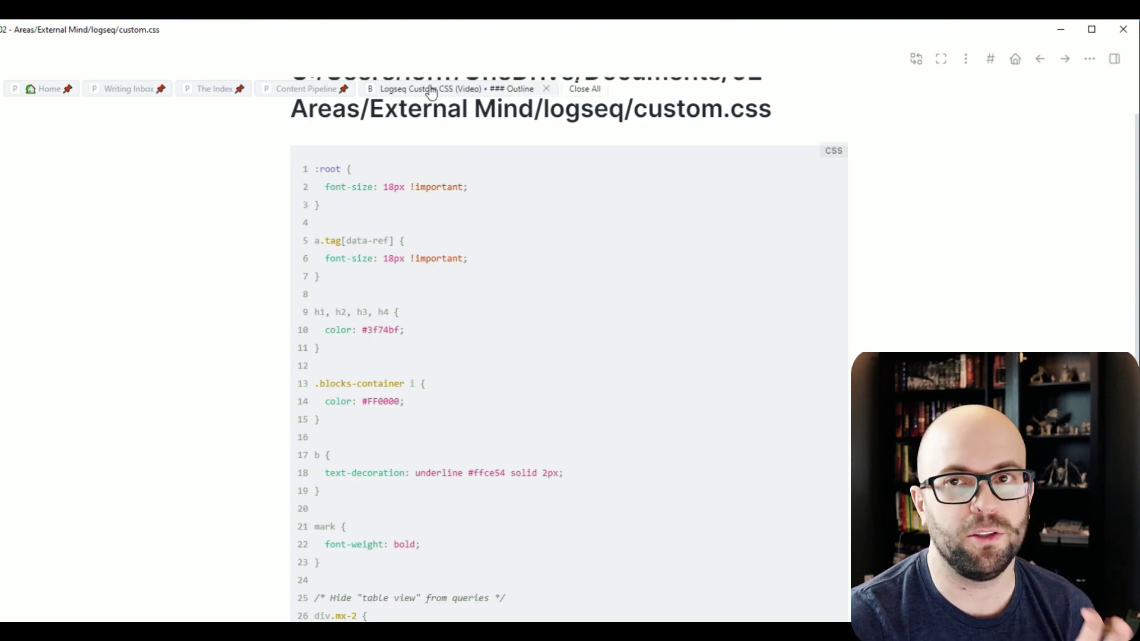
{"action": "left_click", "coordinate": [431, 92]}
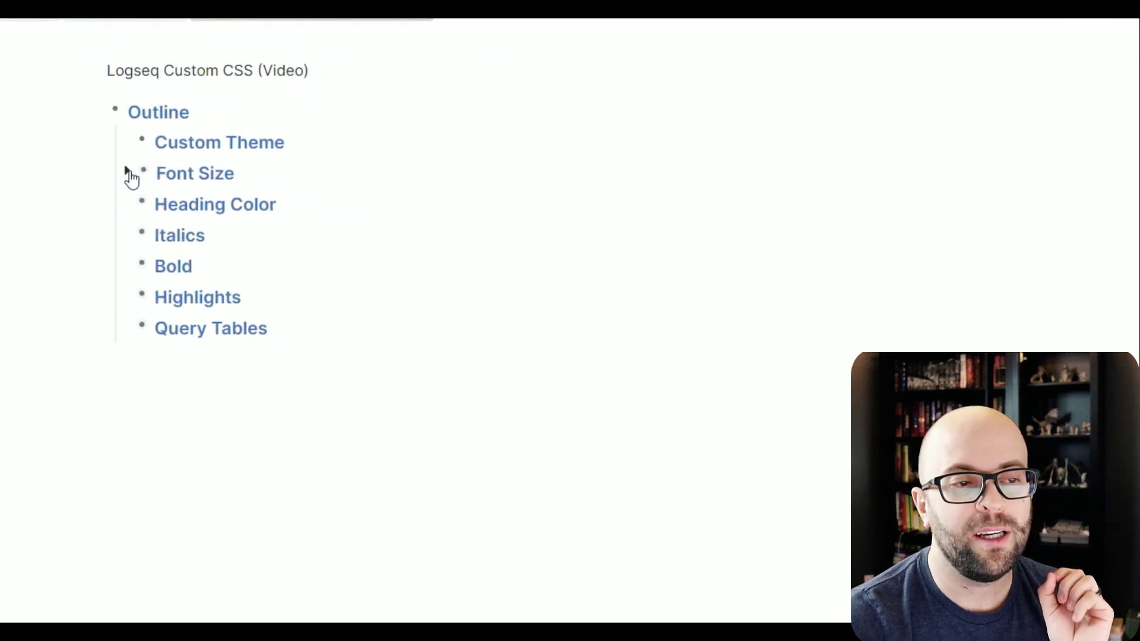
{"action": "left_click", "coordinate": [117, 171]}
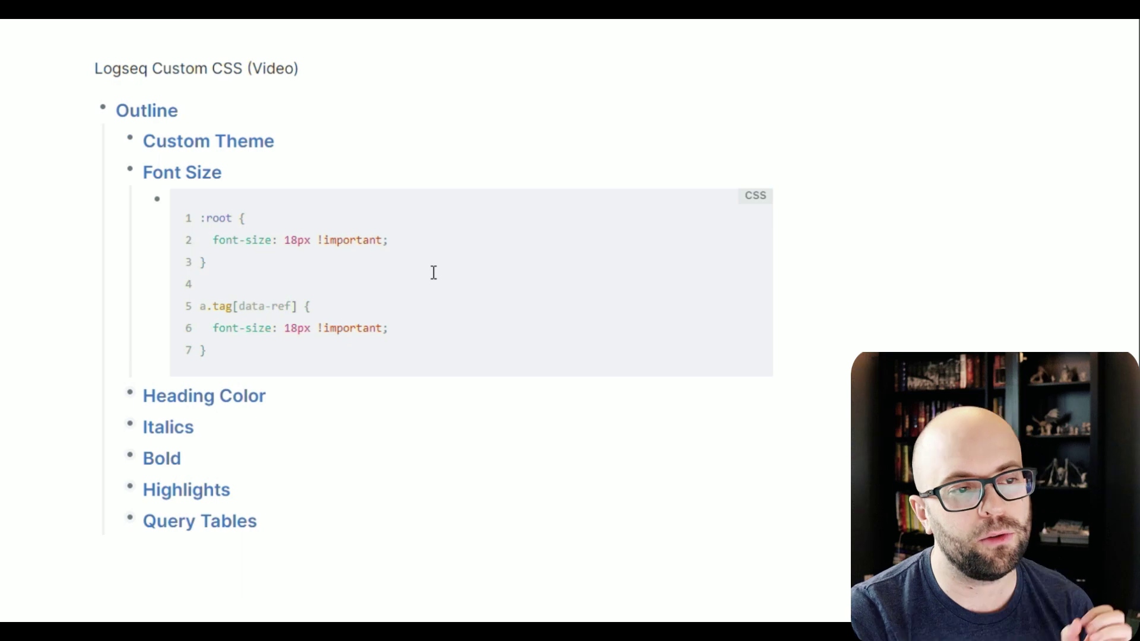
{"action": "mouse_move", "coordinate": [122, 179]}
{"action": "left_click", "coordinate": [119, 172]}
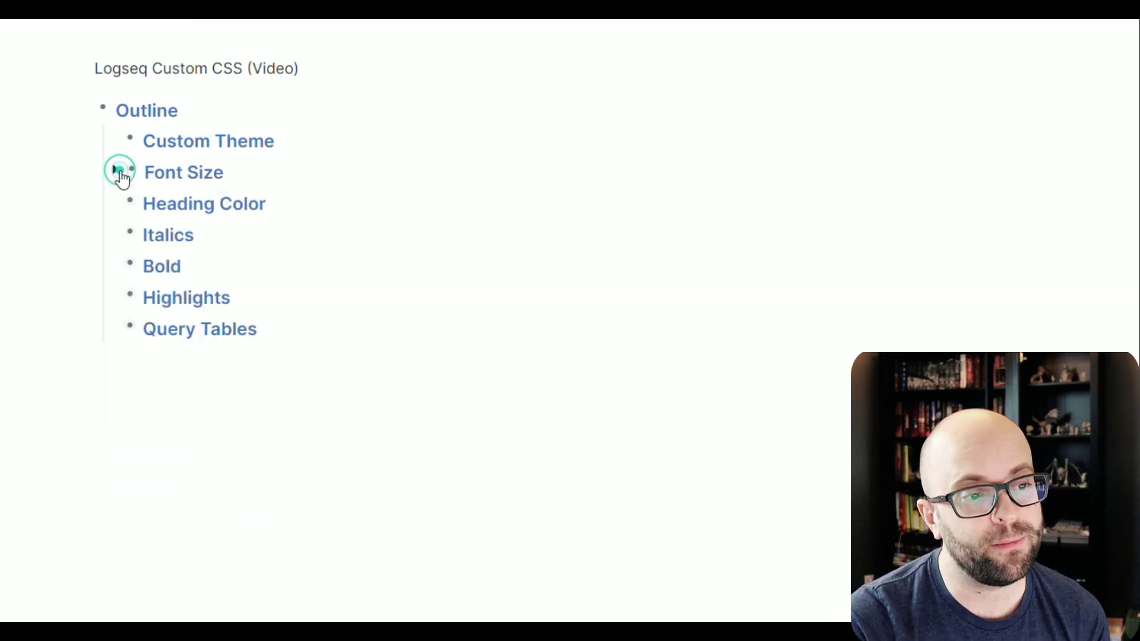
{"action": "left_click", "coordinate": [117, 204]}
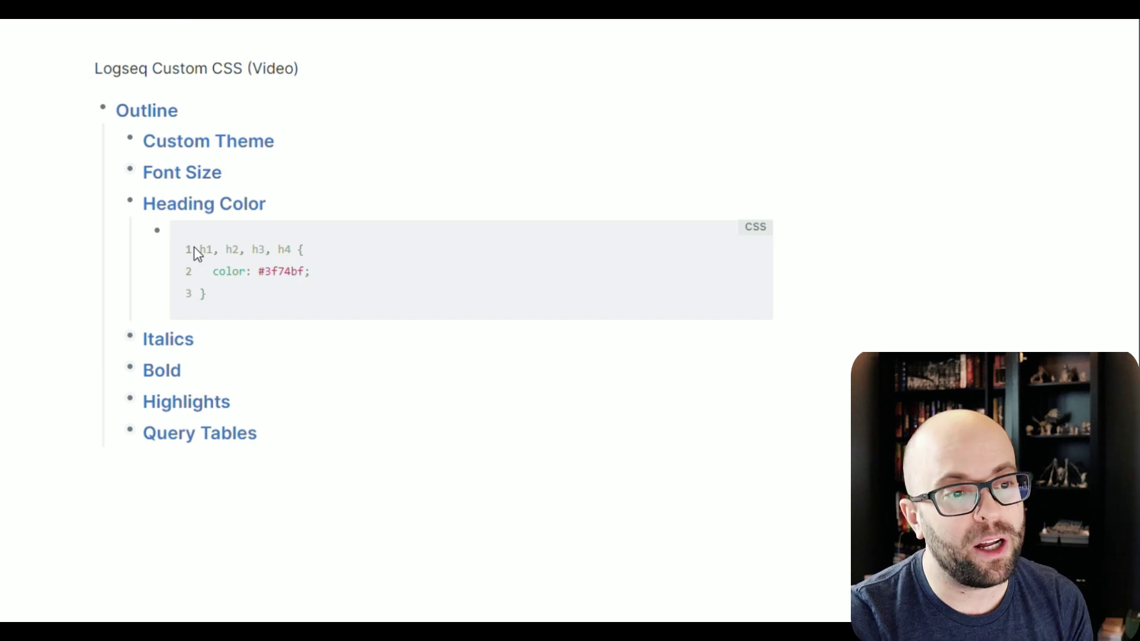
{"action": "left_click", "coordinate": [118, 203]}
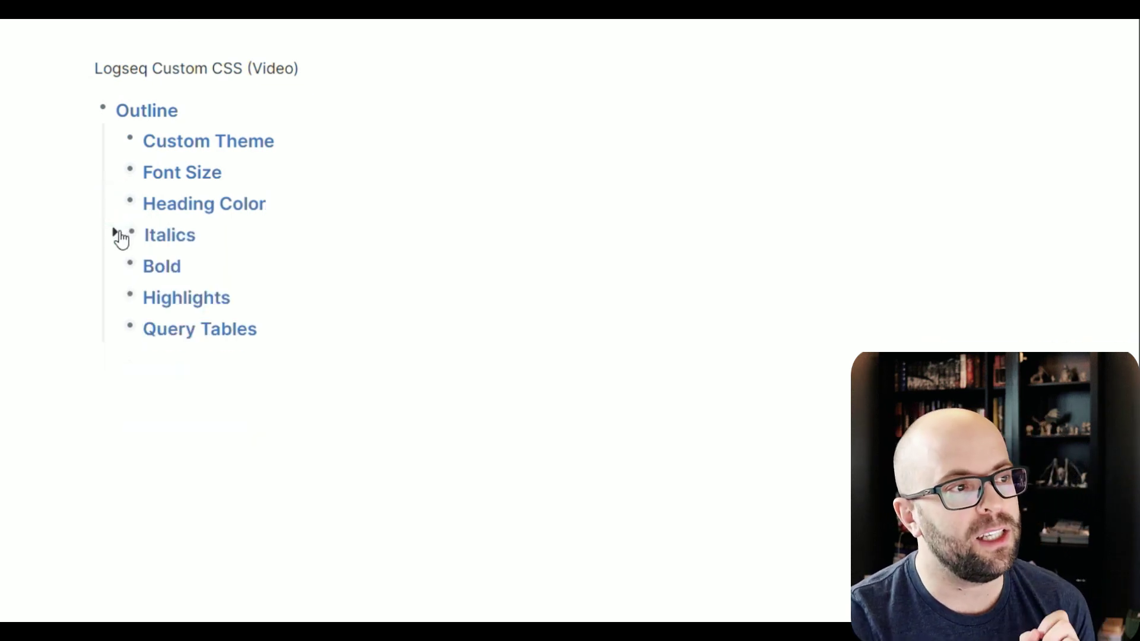
Examine the Italics snippet in the outline and the italic numbers under The Slip Box on the Home page
{"action": "left_click", "coordinate": [117, 233]}
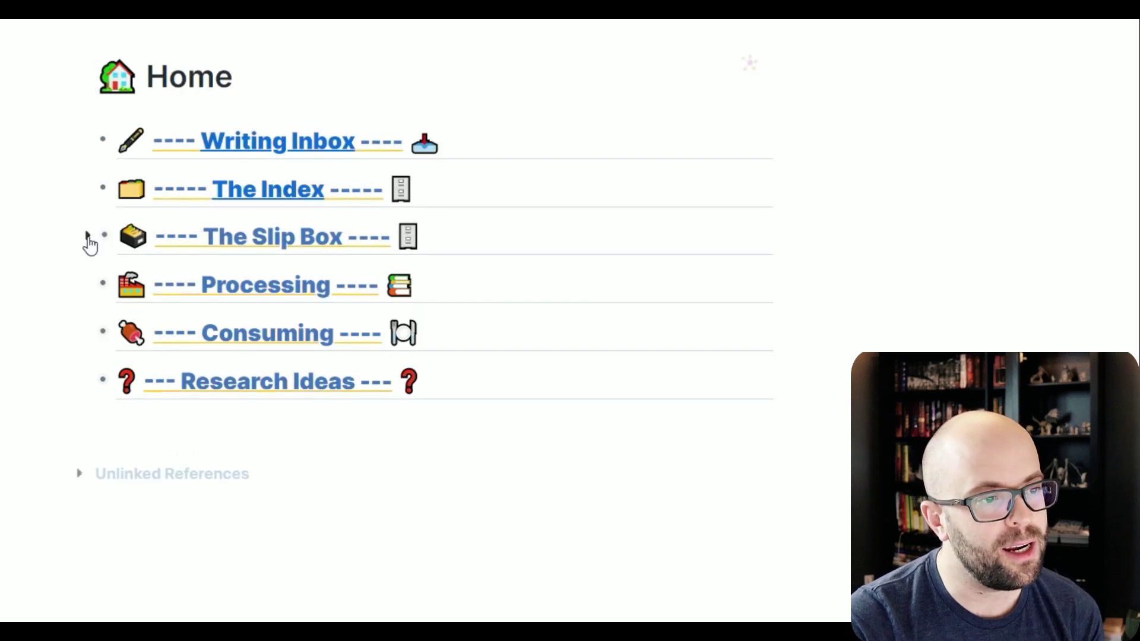
{"action": "left_click", "coordinate": [88, 236]}
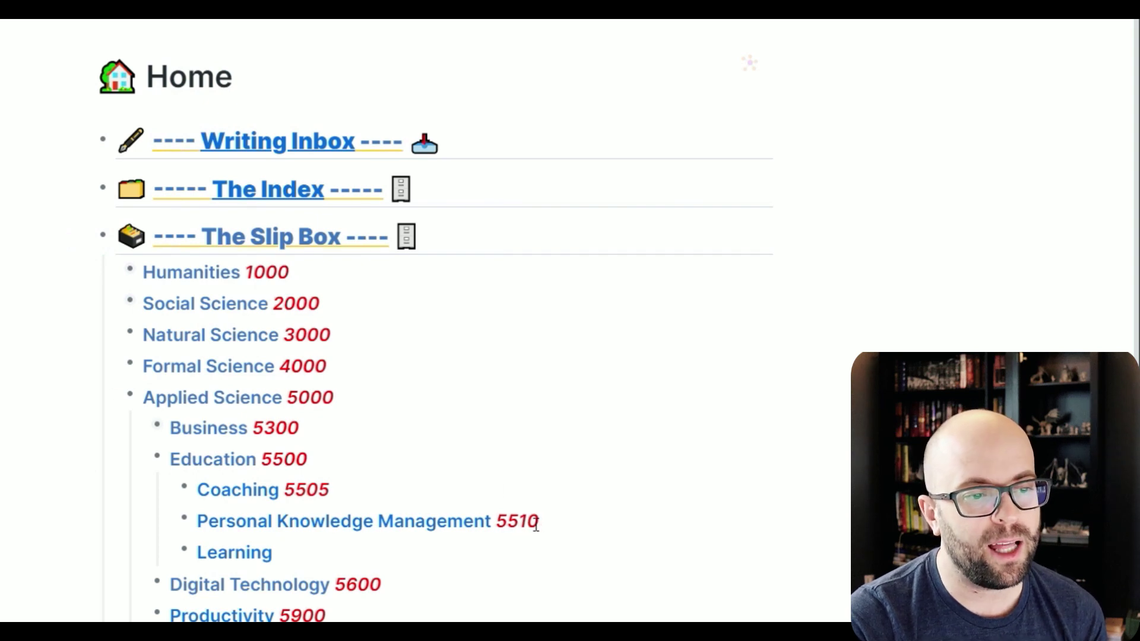
{"action": "left_click", "coordinate": [284, 25]}
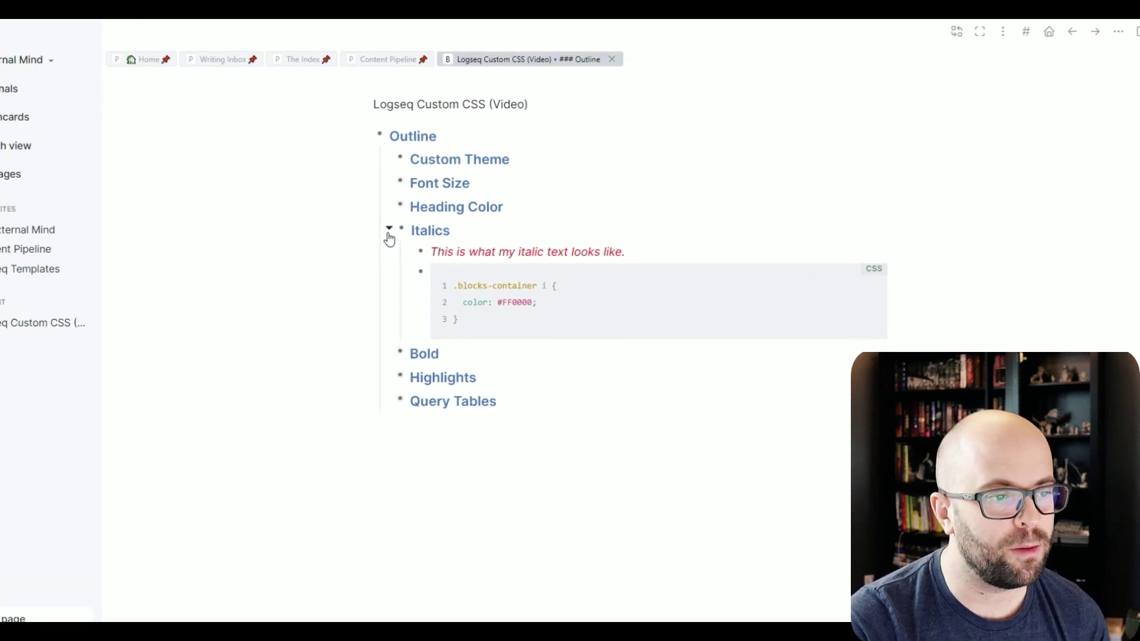
{"action": "left_click", "coordinate": [322, 234]}
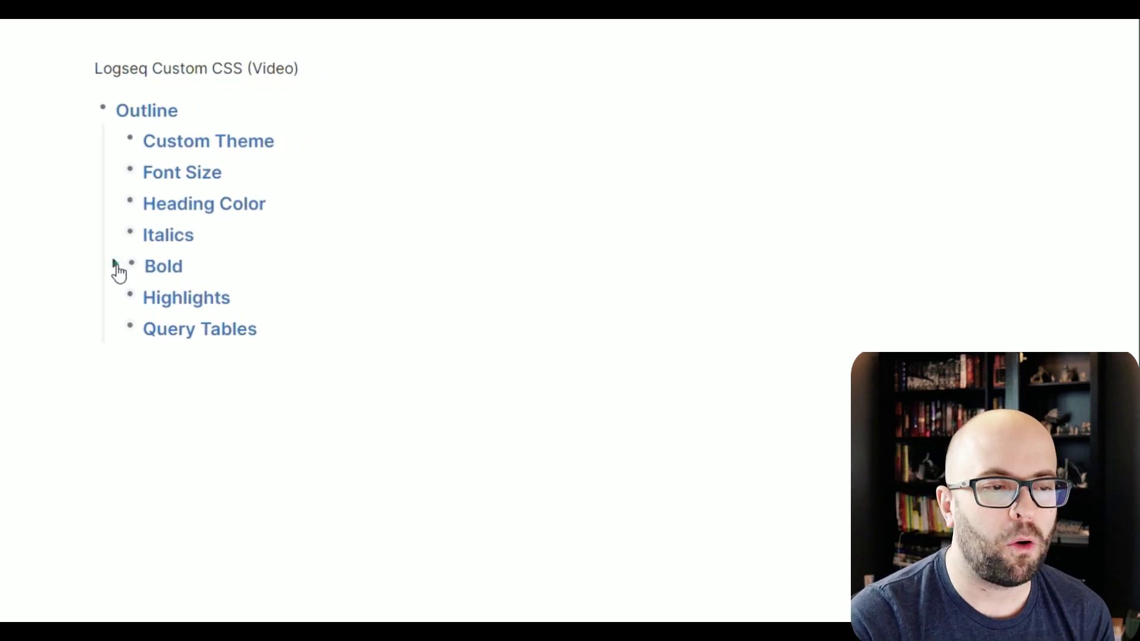
Examine the Bold and Highlights examples with their CSS, including the raw markup of the highlighted line, collapsing both sections
{"action": "left_click", "coordinate": [117, 266]}
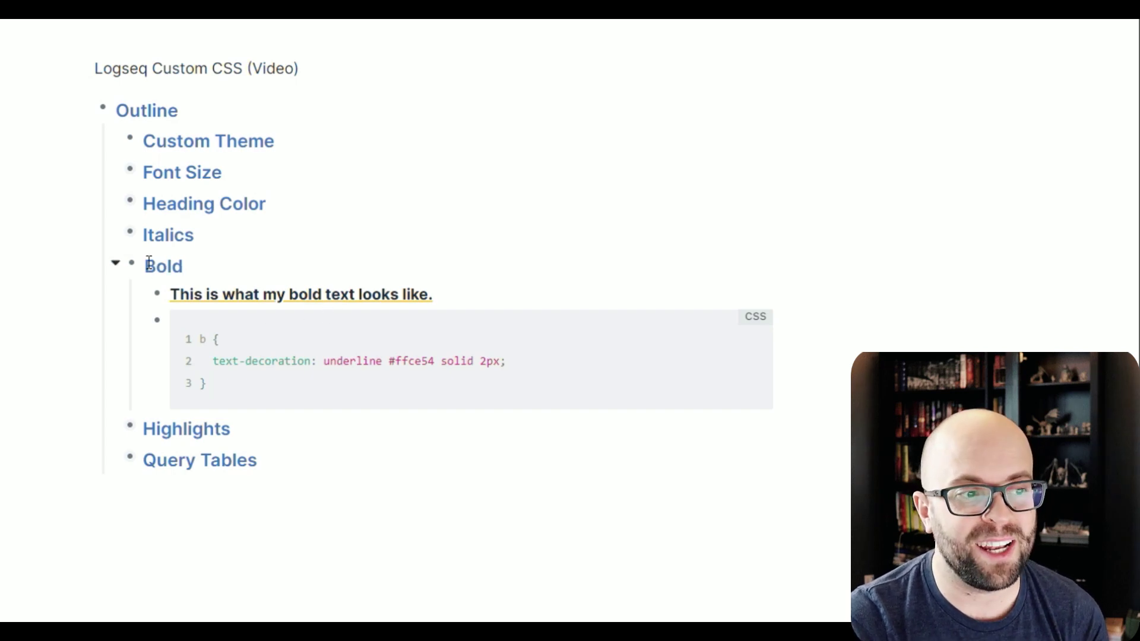
{"action": "left_click", "coordinate": [116, 264]}
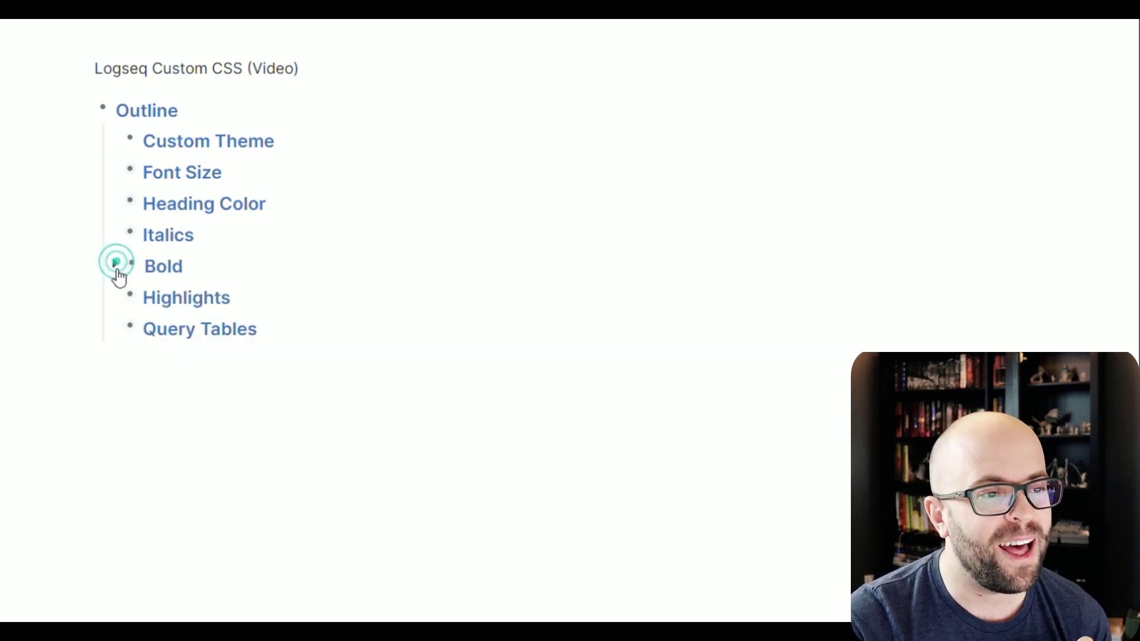
{"action": "left_click", "coordinate": [115, 295]}
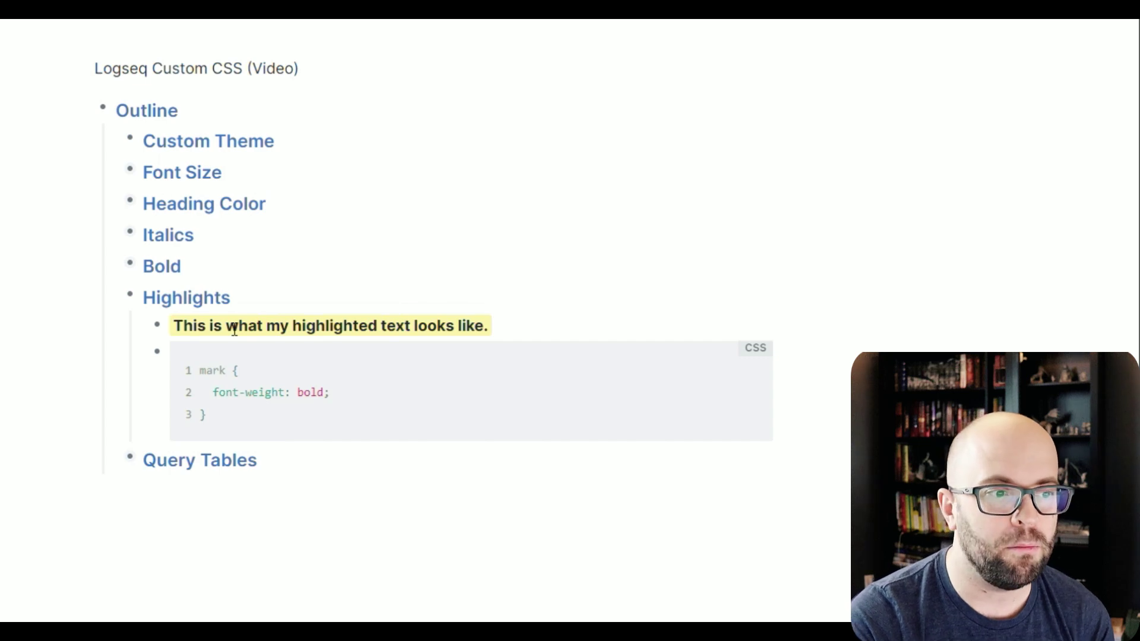
{"action": "left_click", "coordinate": [533, 325]}
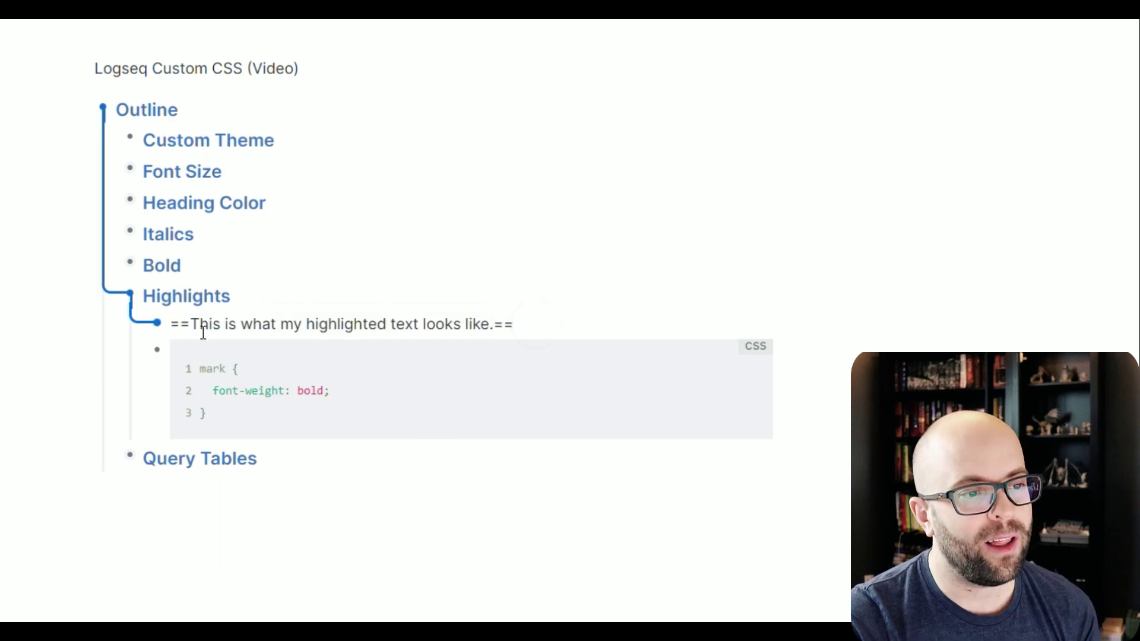
{"action": "double_click", "coordinate": [184, 324]}
{"action": "left_click", "coordinate": [44, 341]}
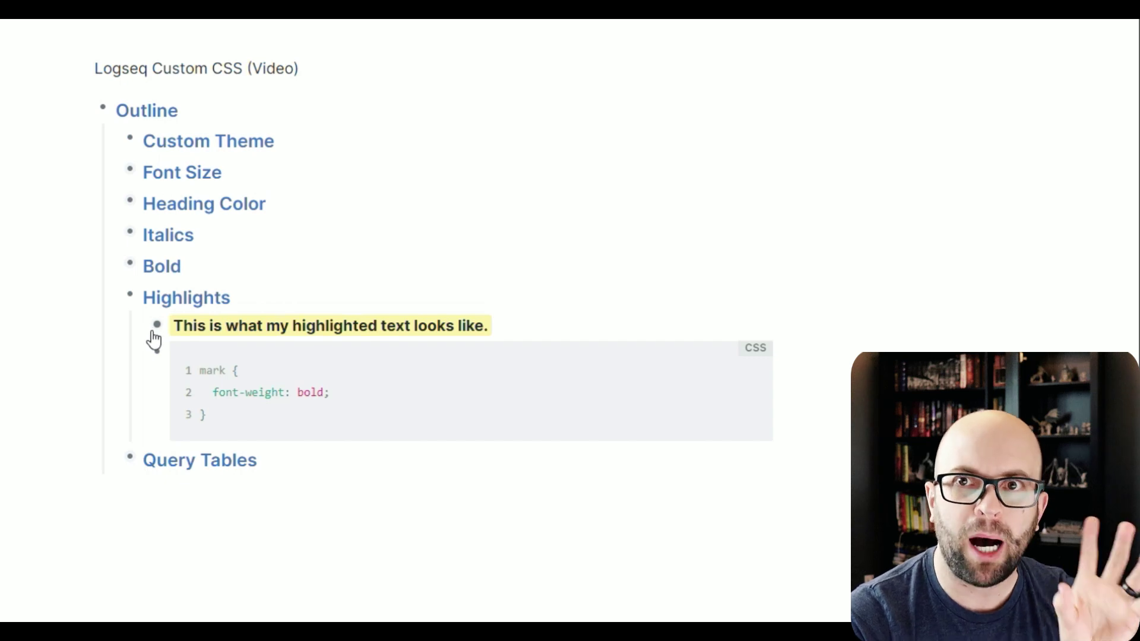
{"action": "mouse_move", "coordinate": [142, 304]}
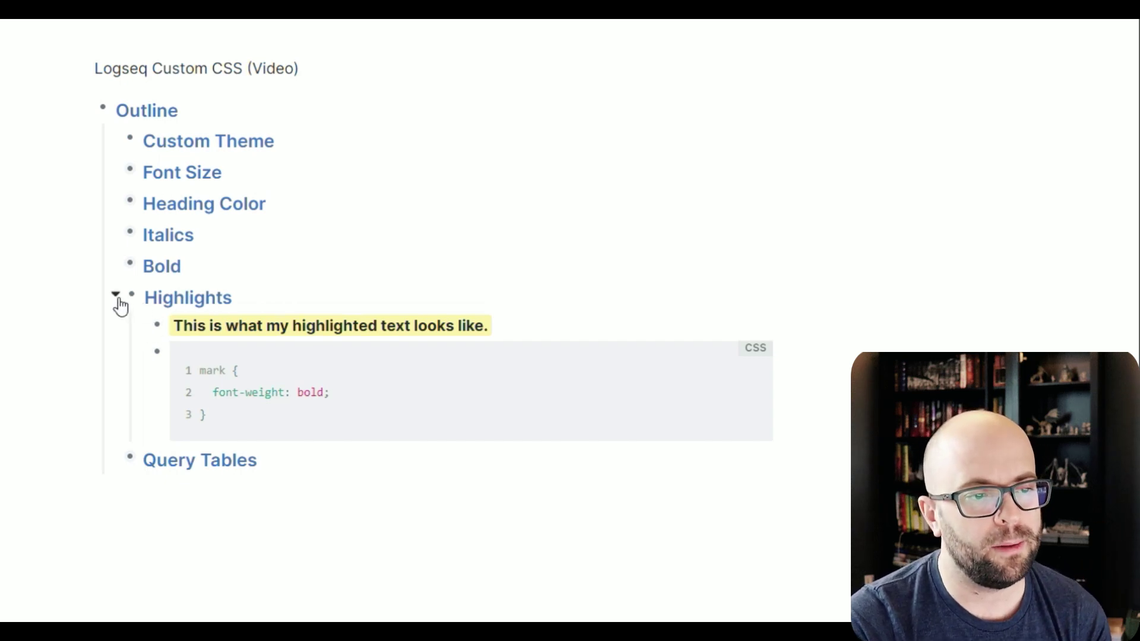
{"action": "left_click", "coordinate": [116, 295]}
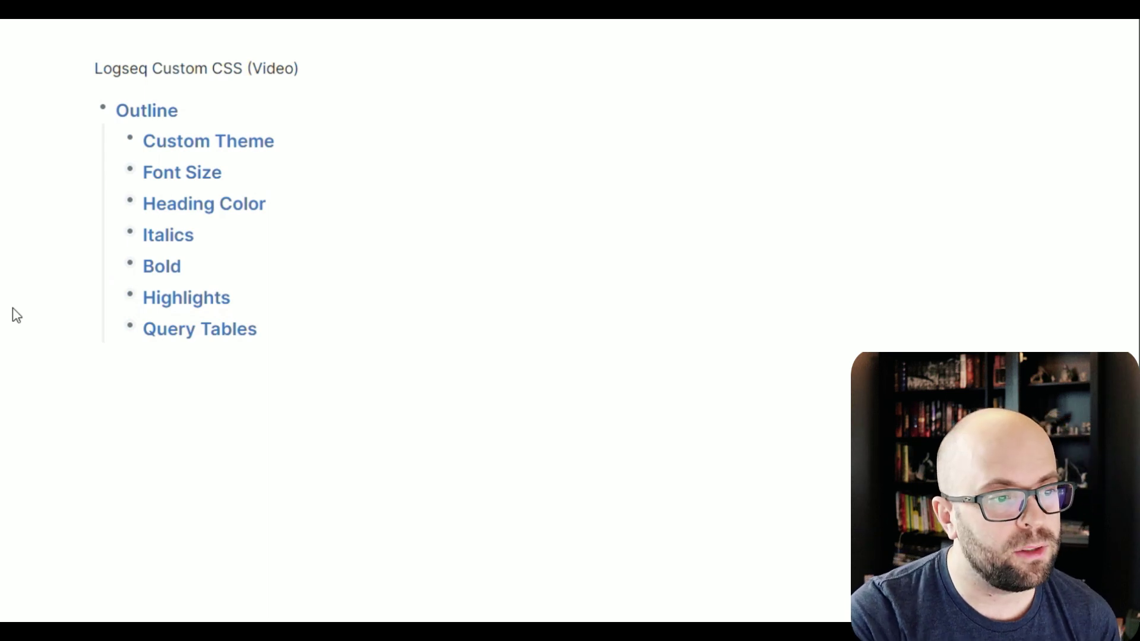
Expand Query Tables and examine the table under Default Query CSS, collapsing that example again
{"action": "left_click", "coordinate": [116, 333]}
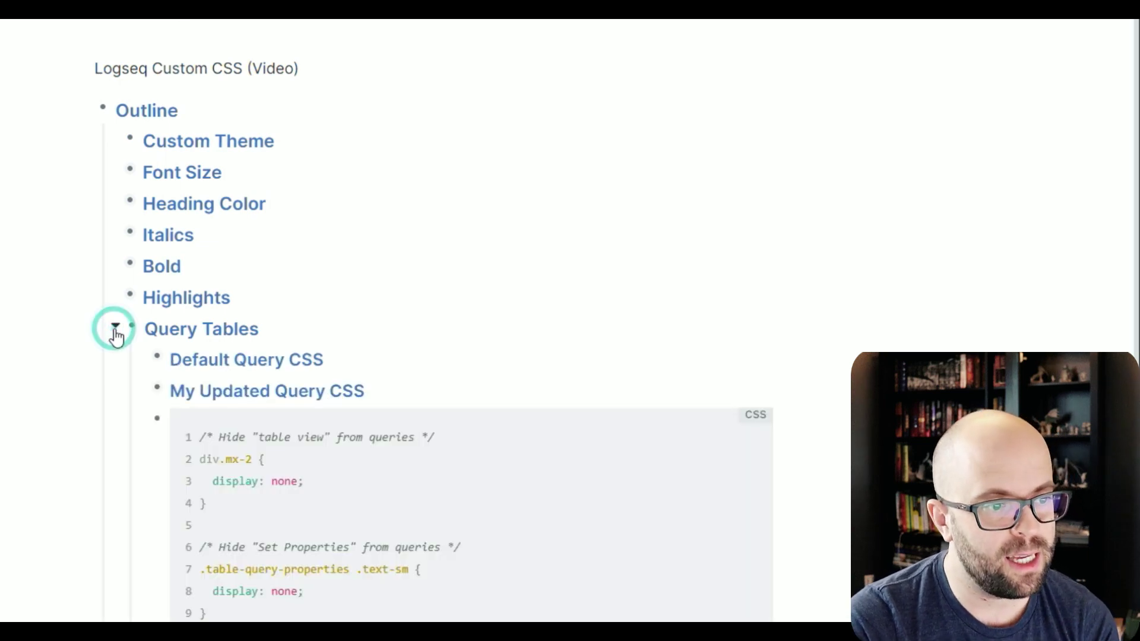
{"action": "scroll", "coordinate": [316, 408], "scroll_direction": "down", "scroll_amount": 6}
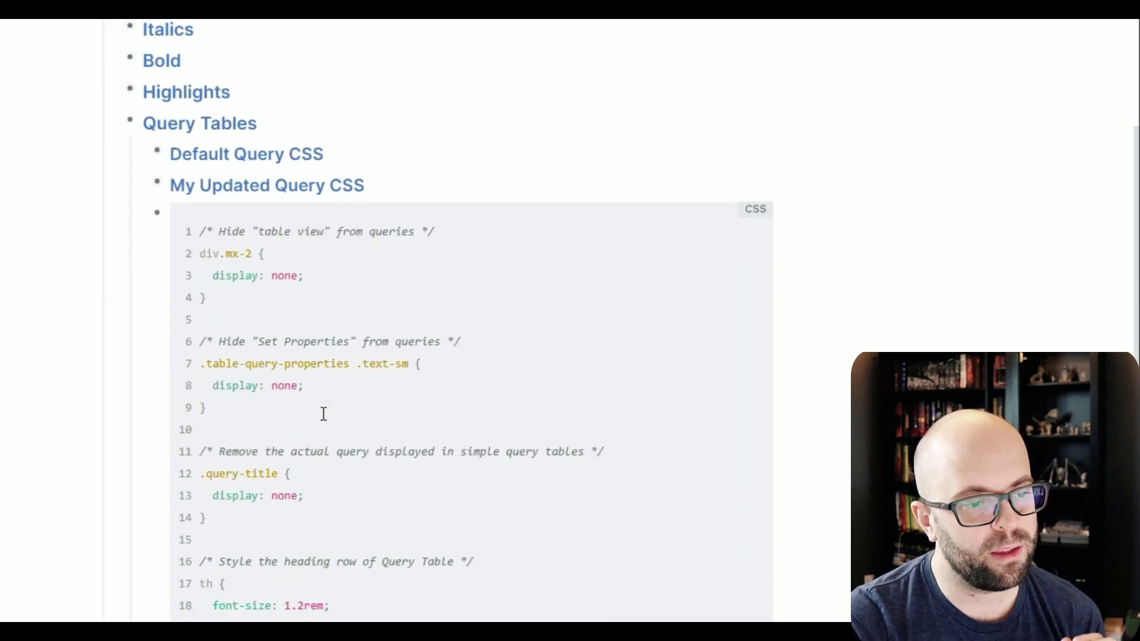
{"action": "scroll", "coordinate": [324, 413], "scroll_direction": "up", "scroll_amount": 3}
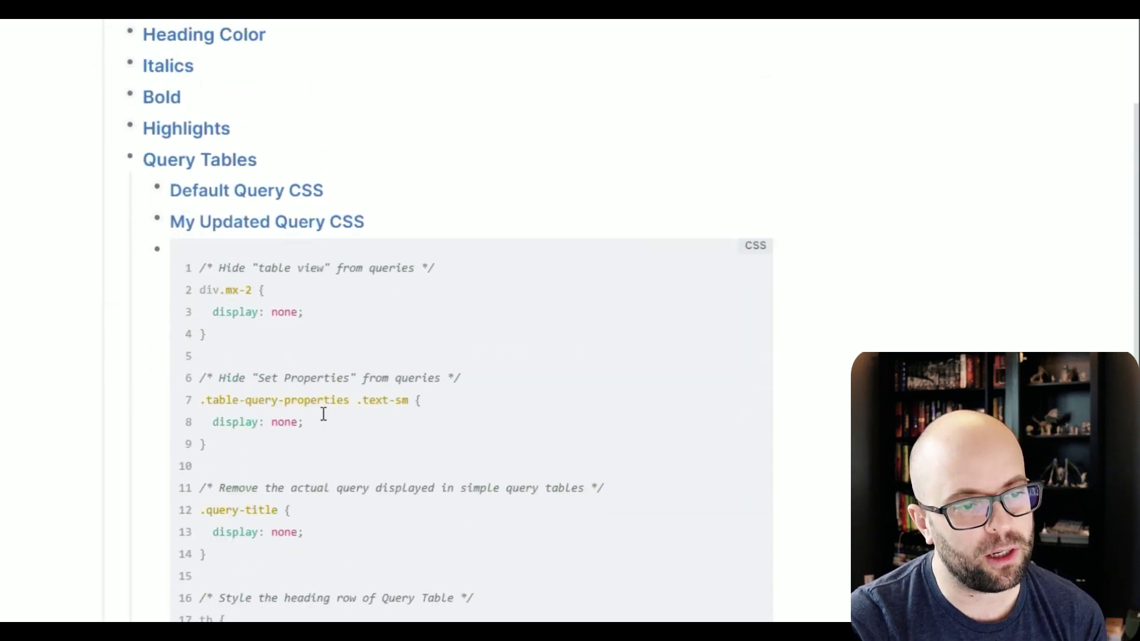
{"action": "left_click", "coordinate": [141, 191]}
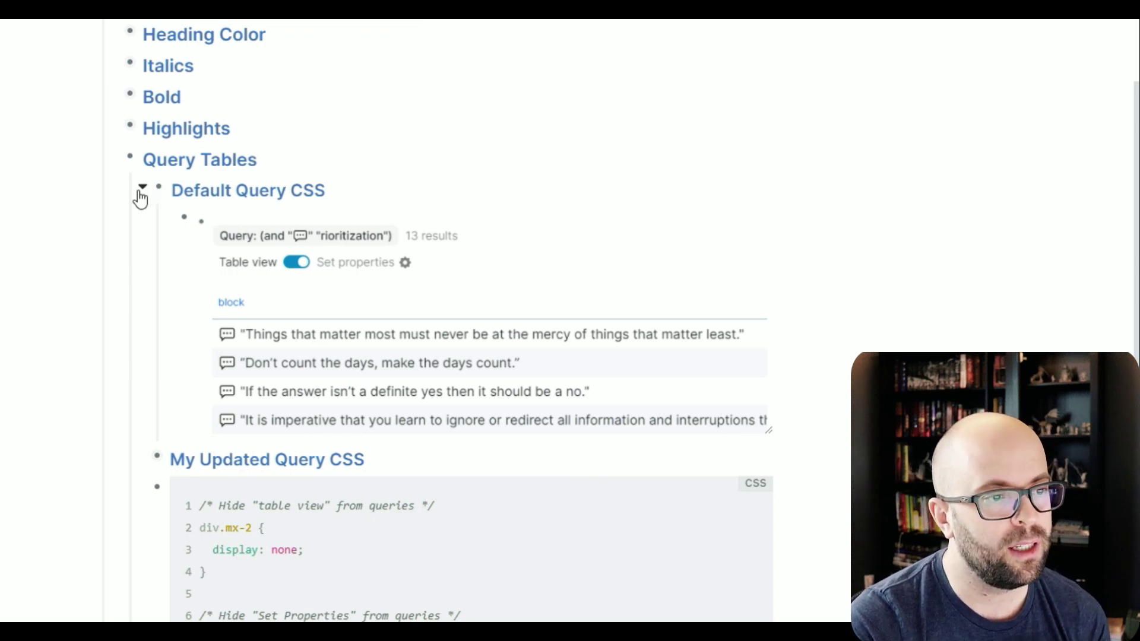
{"action": "left_click", "coordinate": [143, 195]}
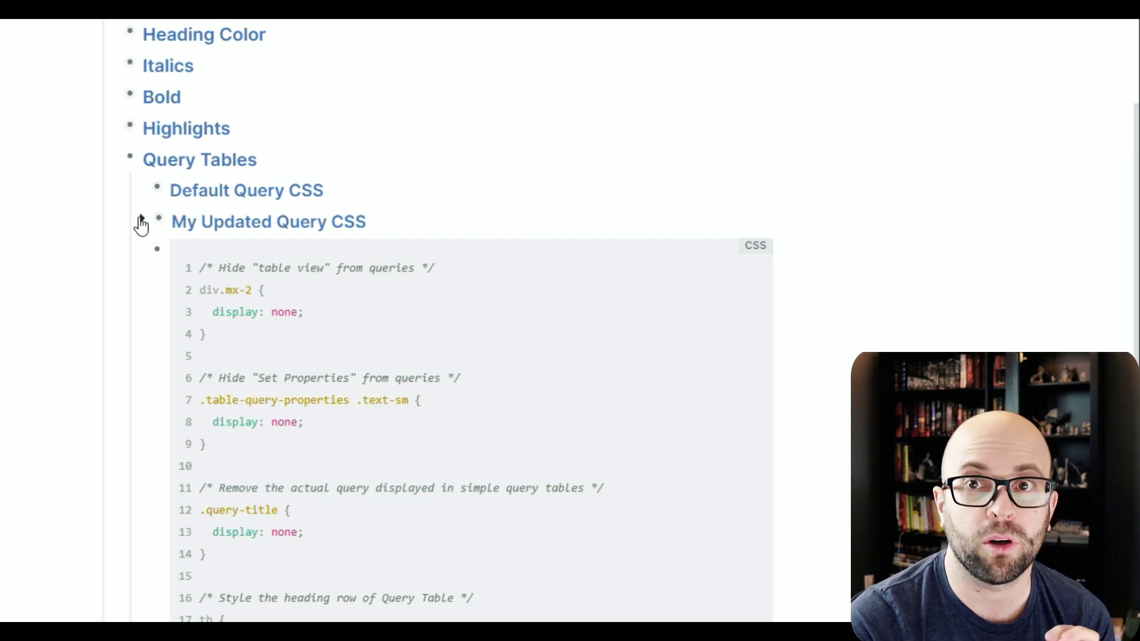
Expand My Updated Query CSS and examine its styled query table and the CSS code below it
{"action": "left_click", "coordinate": [140, 223]}
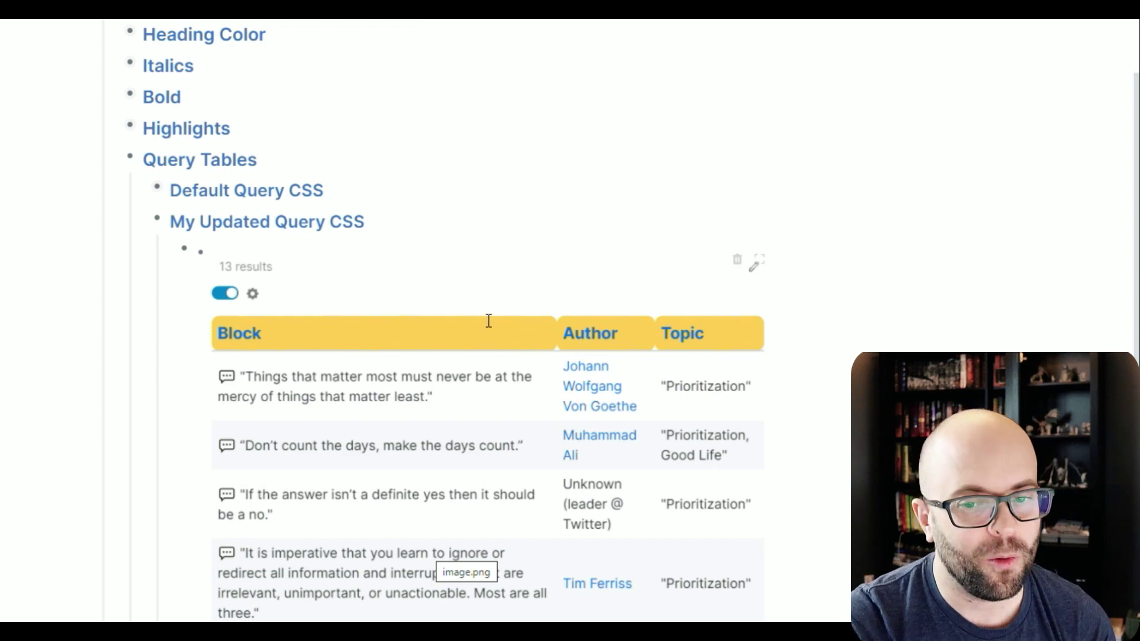
{"action": "scroll", "coordinate": [516, 282], "scroll_direction": "down", "scroll_amount": 2}
{"action": "scroll", "coordinate": [517, 282], "scroll_direction": "down", "scroll_amount": 6}
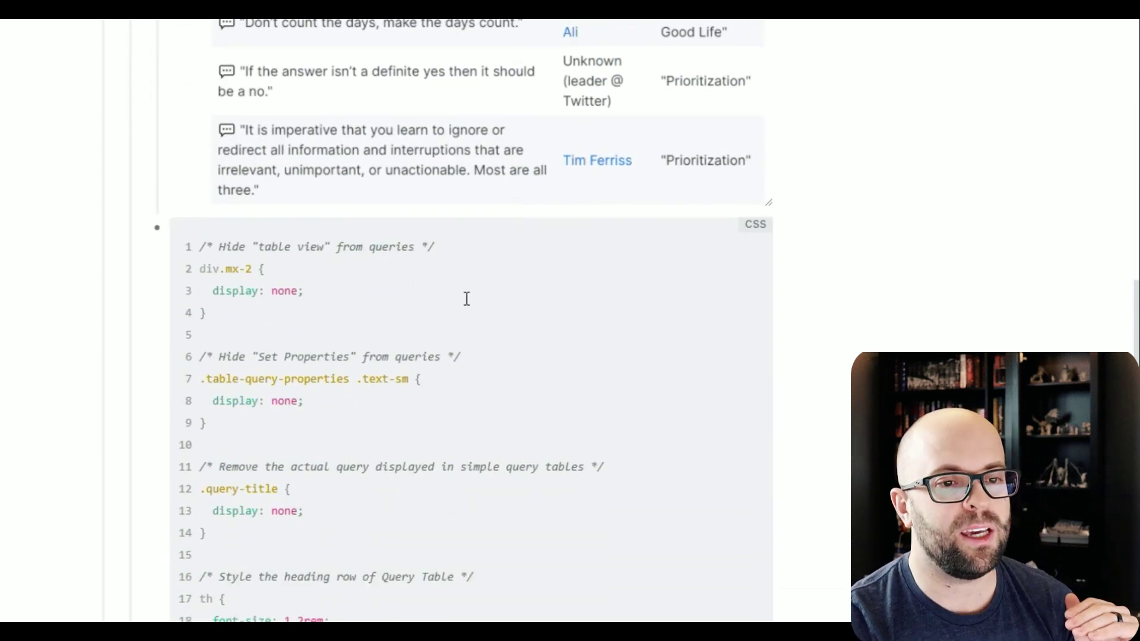
{"action": "scroll", "coordinate": [464, 300], "scroll_direction": "down", "scroll_amount": 3}
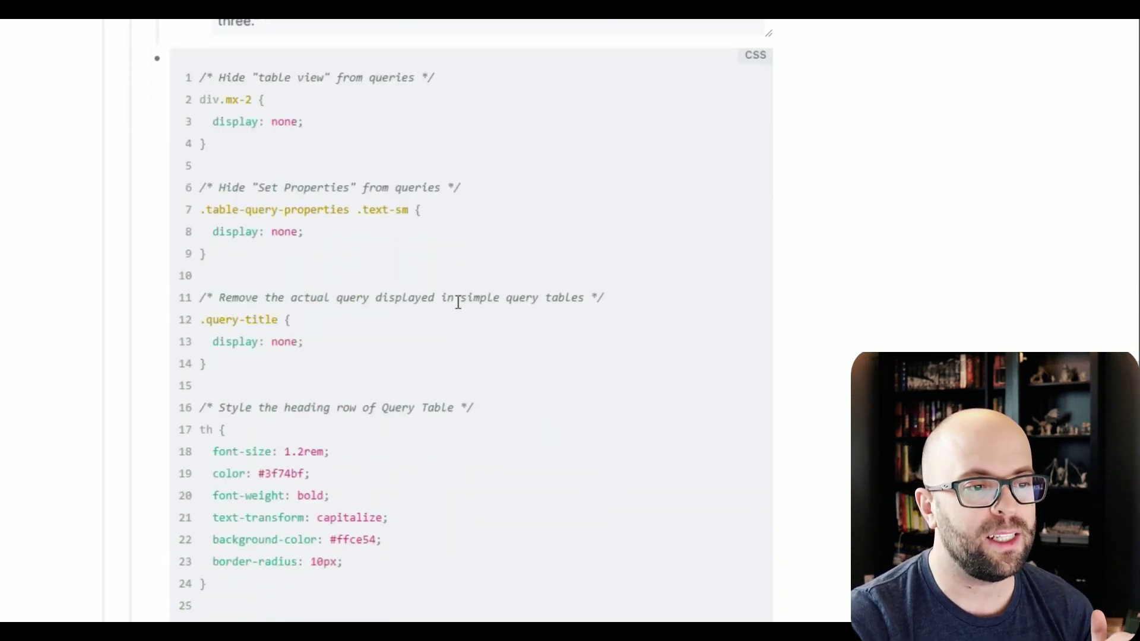
{"action": "scroll", "coordinate": [478, 246], "scroll_direction": "up", "scroll_amount": 7}
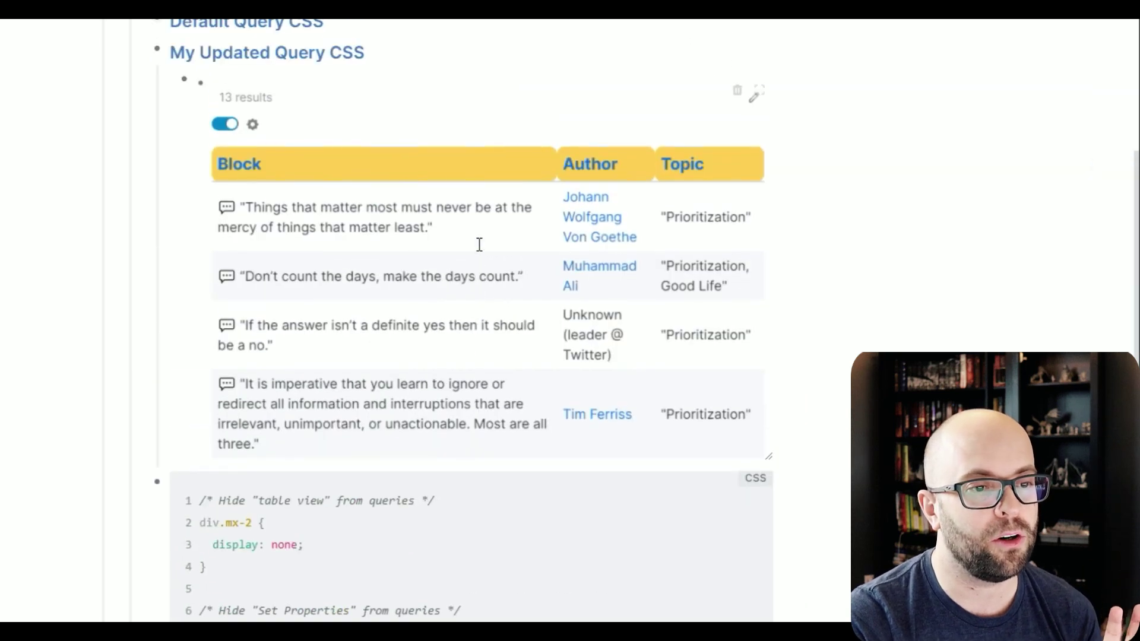
{"action": "scroll", "coordinate": [166, 93], "scroll_direction": "up", "scroll_amount": 3}
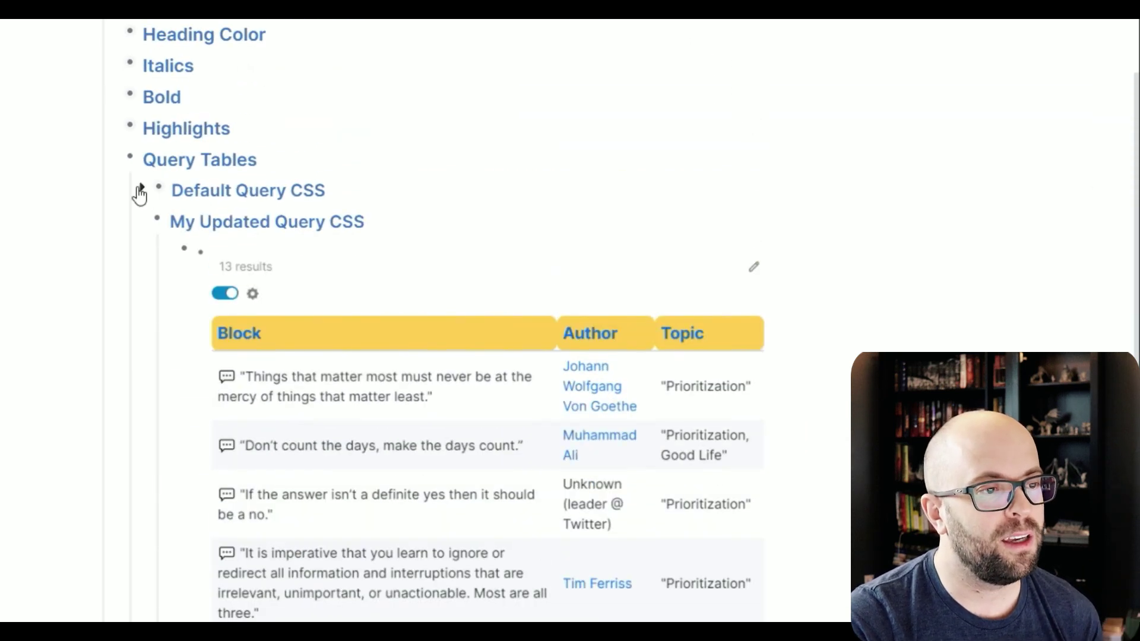
Compare the Default Query CSS table with the updated one, then collapse the Query Tables section
{"action": "left_click", "coordinate": [141, 190]}
{"action": "scroll", "coordinate": [409, 291], "scroll_direction": "down", "scroll_amount": 3}
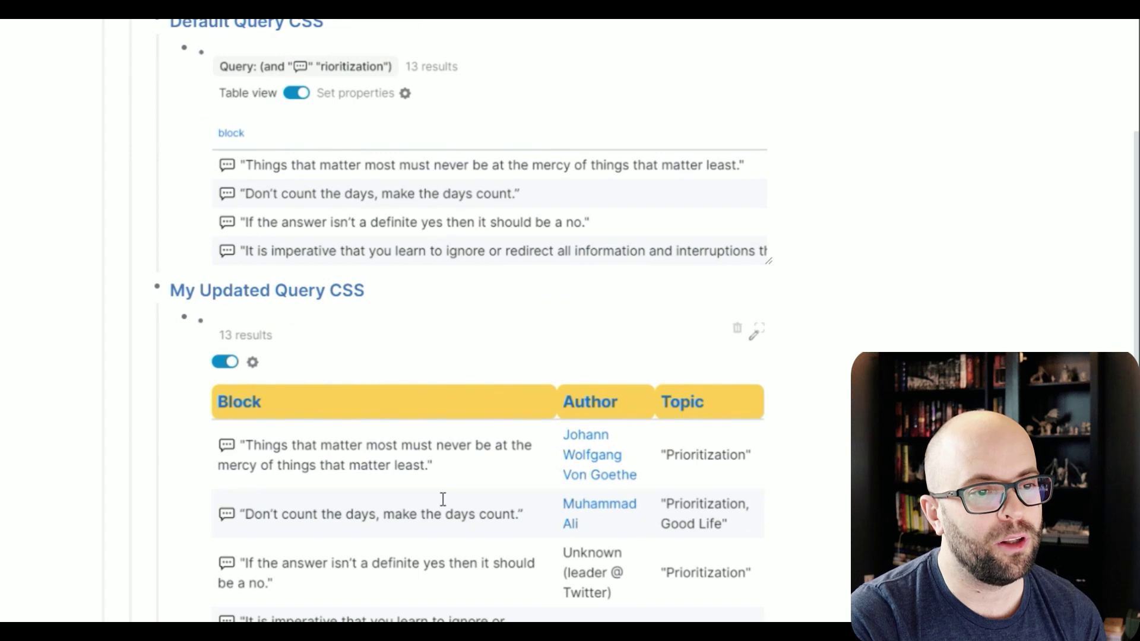
{"action": "scroll", "coordinate": [494, 492], "scroll_direction": "up", "scroll_amount": 2}
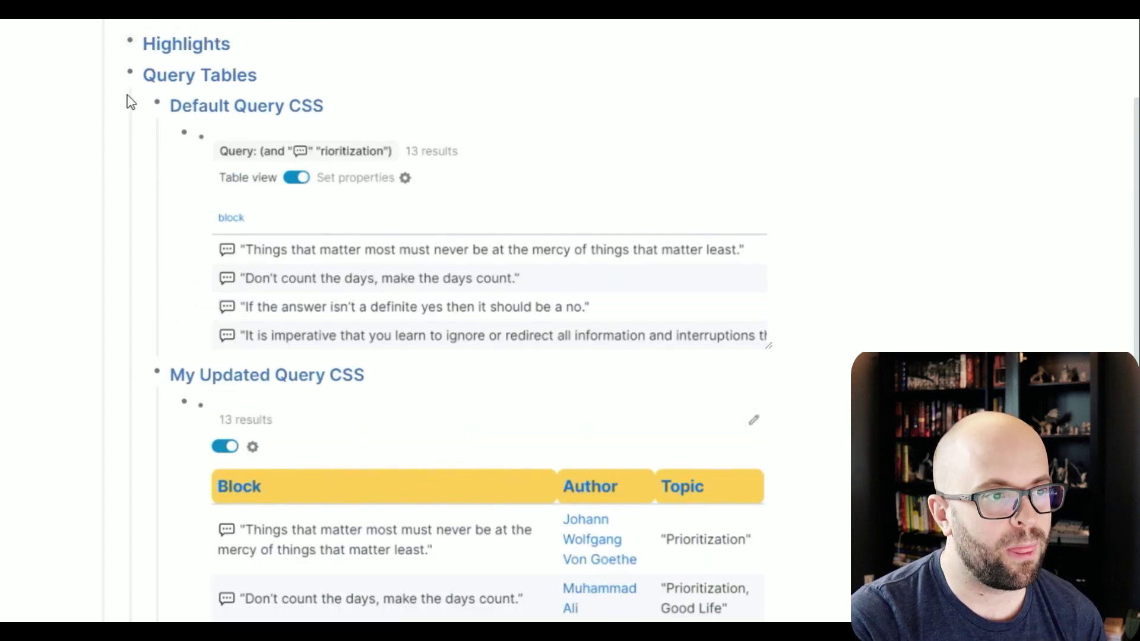
{"action": "left_click", "coordinate": [117, 77]}
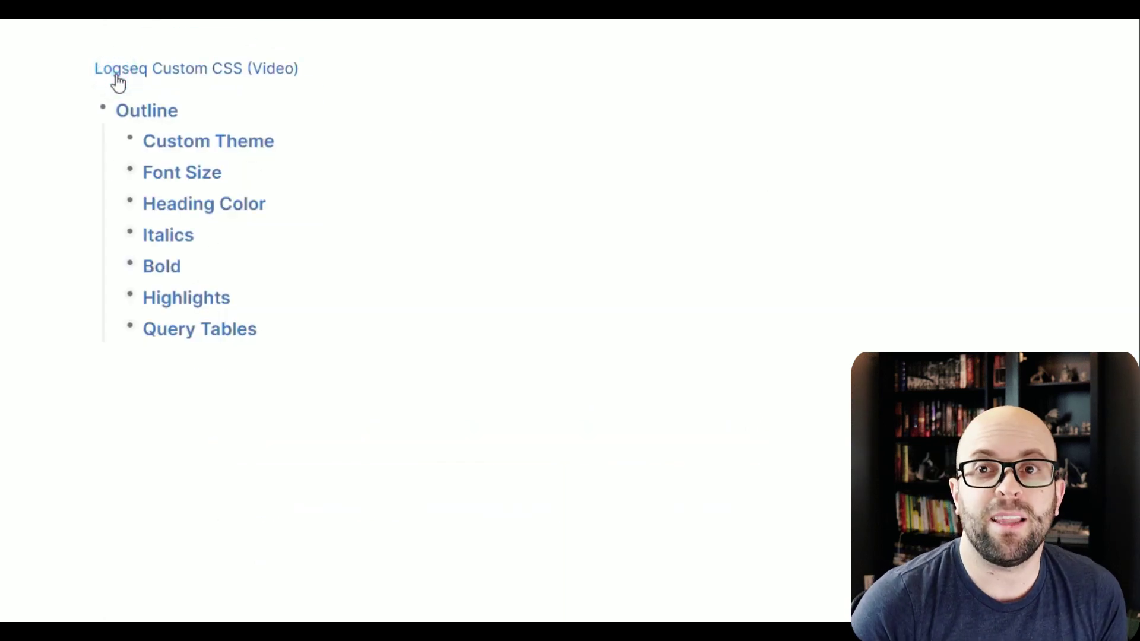